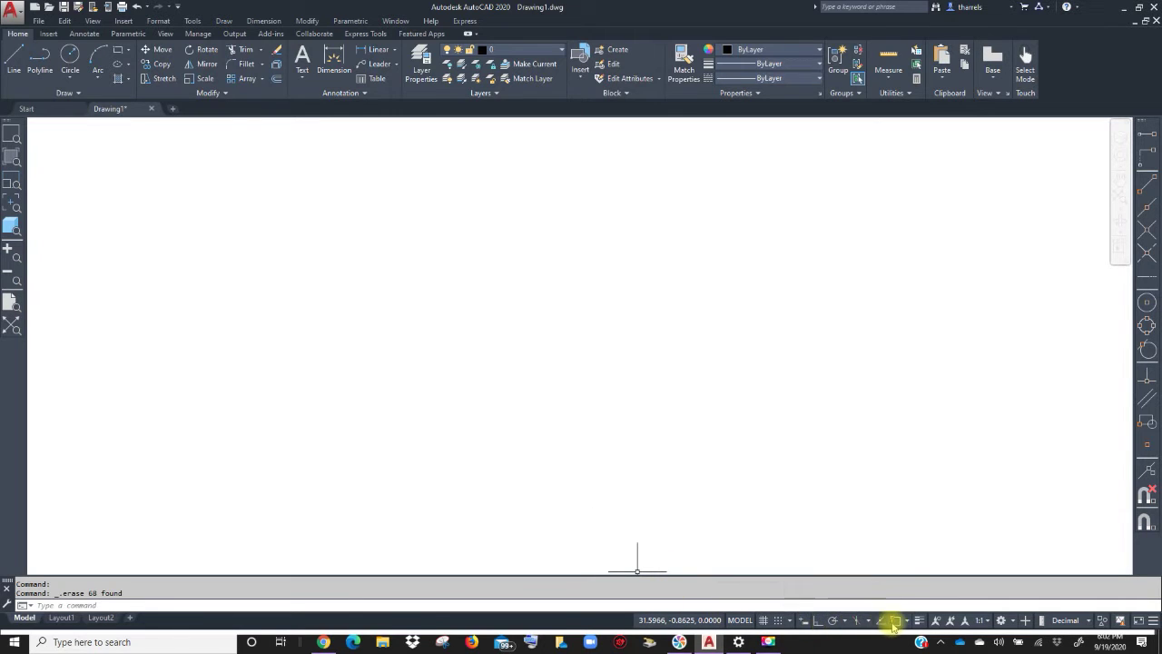
Switch polar tracking on and back off.
{"action": "left_click", "coordinate": [833, 621]}
{"action": "left_click", "coordinate": [848, 622]}
{"action": "left_click", "coordinate": [835, 622]}
{"action": "left_click", "coordinate": [834, 622]}
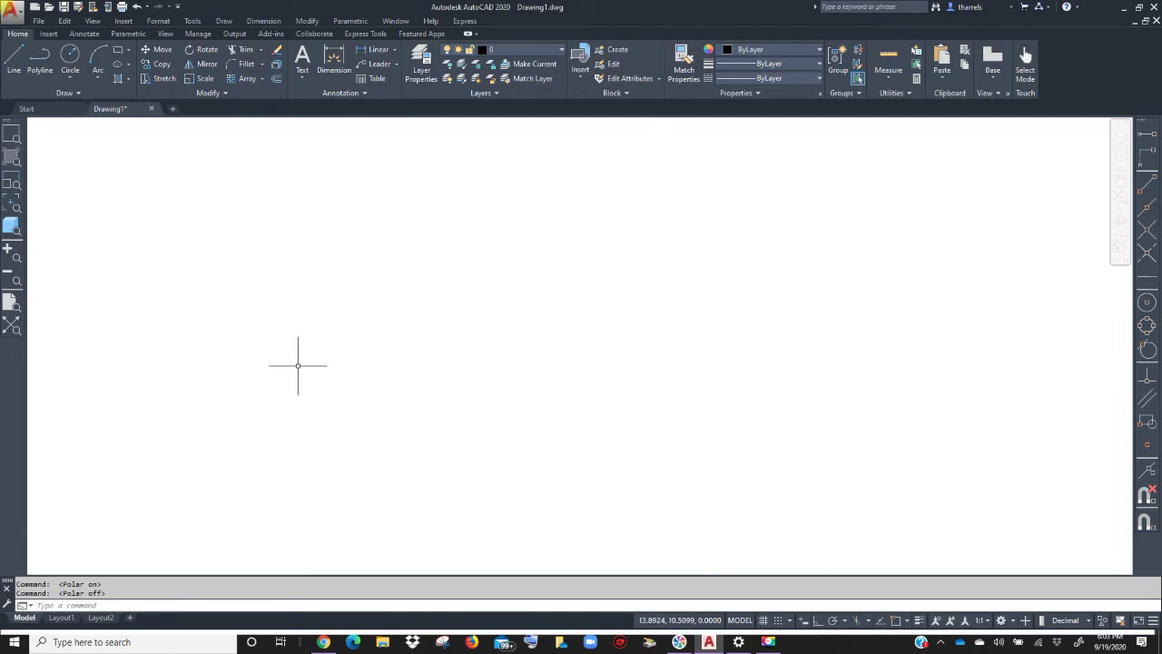
Draw an open chain of four connected line segments in the middle of the empty drawing and exit the Line command.
{"action": "left_click", "coordinate": [13, 58]}
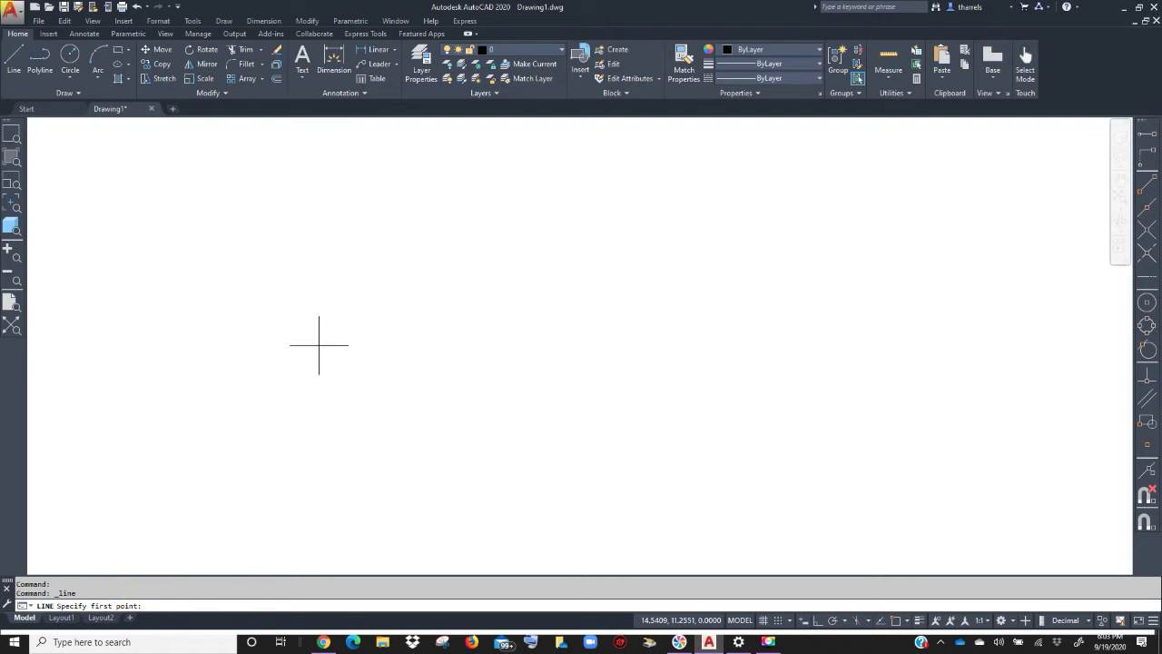
{"action": "left_click", "coordinate": [365, 319]}
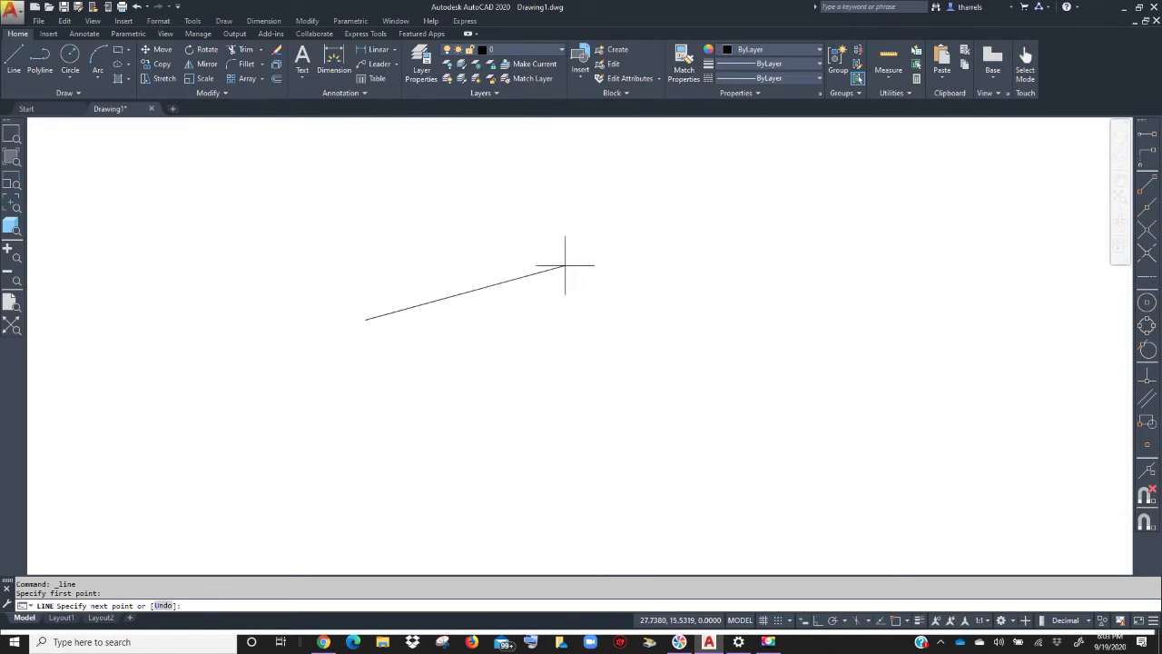
{"action": "left_click", "coordinate": [635, 226]}
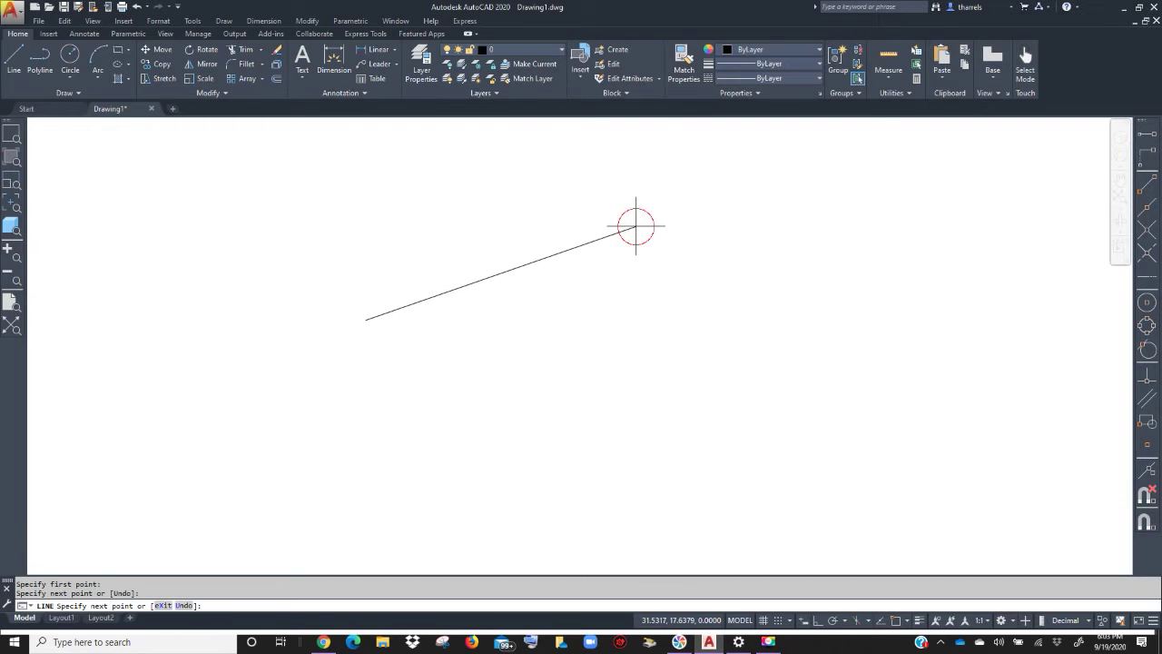
{"action": "left_click", "coordinate": [791, 235]}
{"action": "left_click", "coordinate": [683, 342]}
{"action": "left_click", "coordinate": [580, 318]}
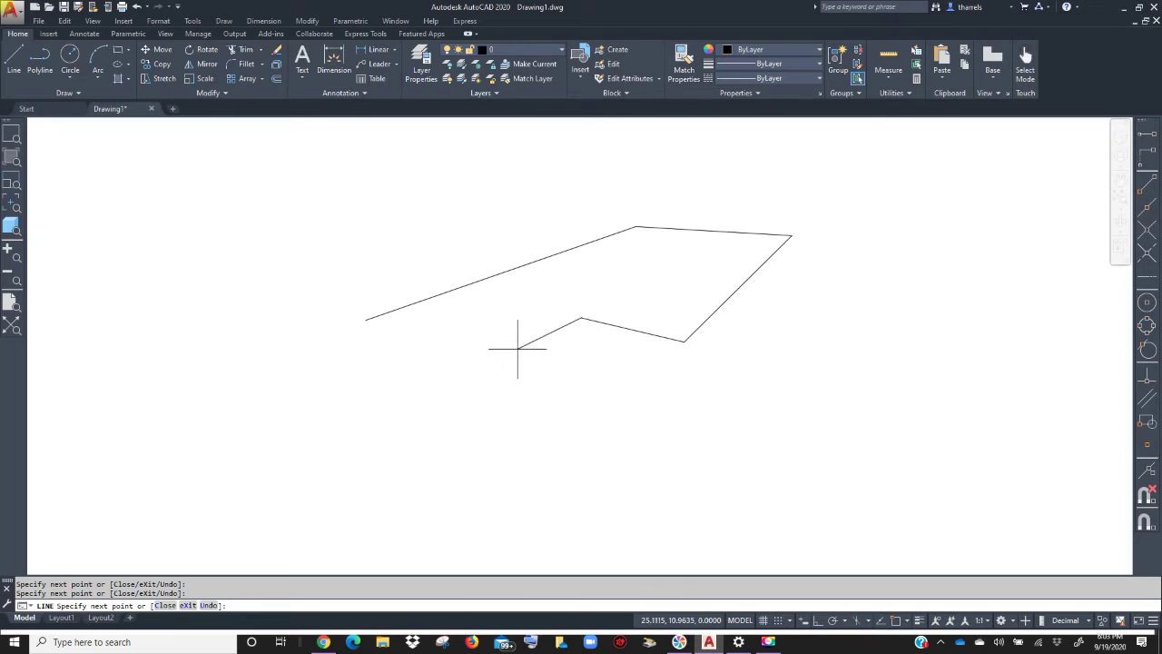
{"action": "left_click", "coordinate": [189, 605]}
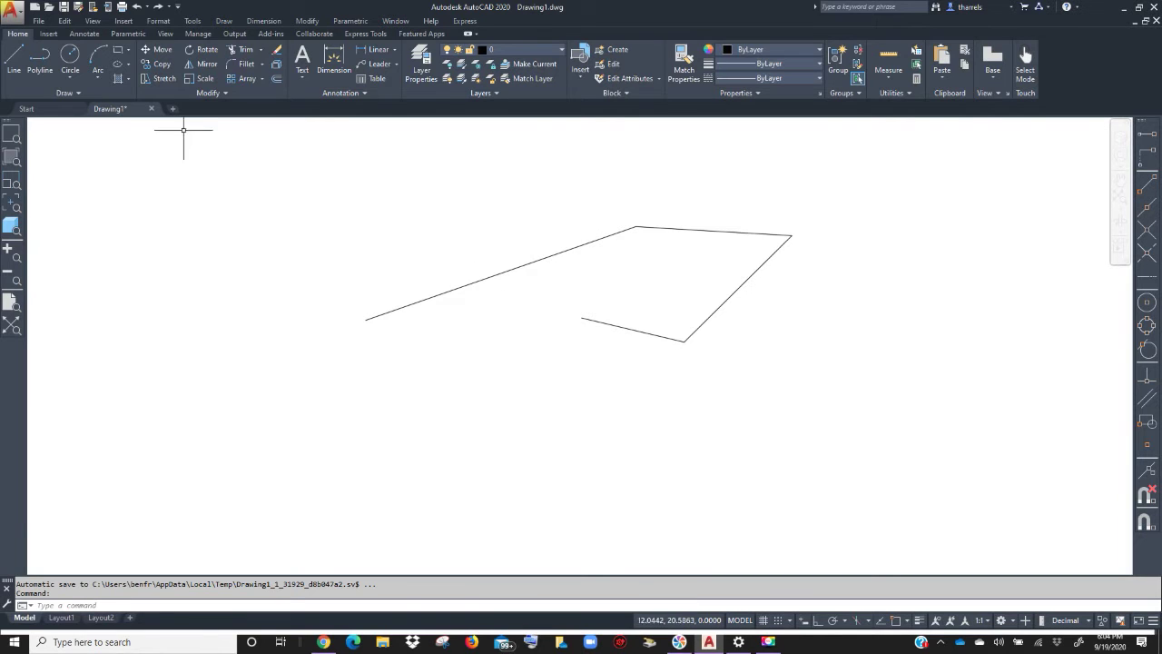
Draw an open three-segment line chain whose first segment crosses the long sloping line of the existing chain.
{"action": "left_click", "coordinate": [14, 59]}
{"action": "left_click", "coordinate": [379, 224]}
{"action": "left_click", "coordinate": [496, 361]}
{"action": "left_click", "coordinate": [337, 391]}
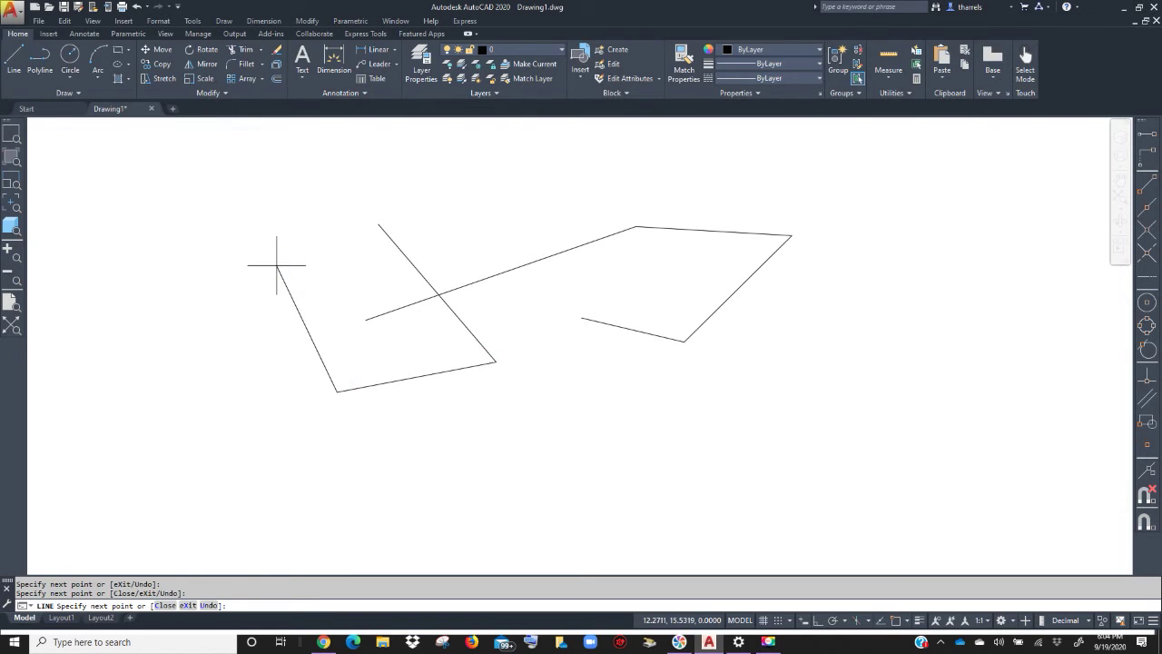
{"action": "left_click", "coordinate": [277, 264]}
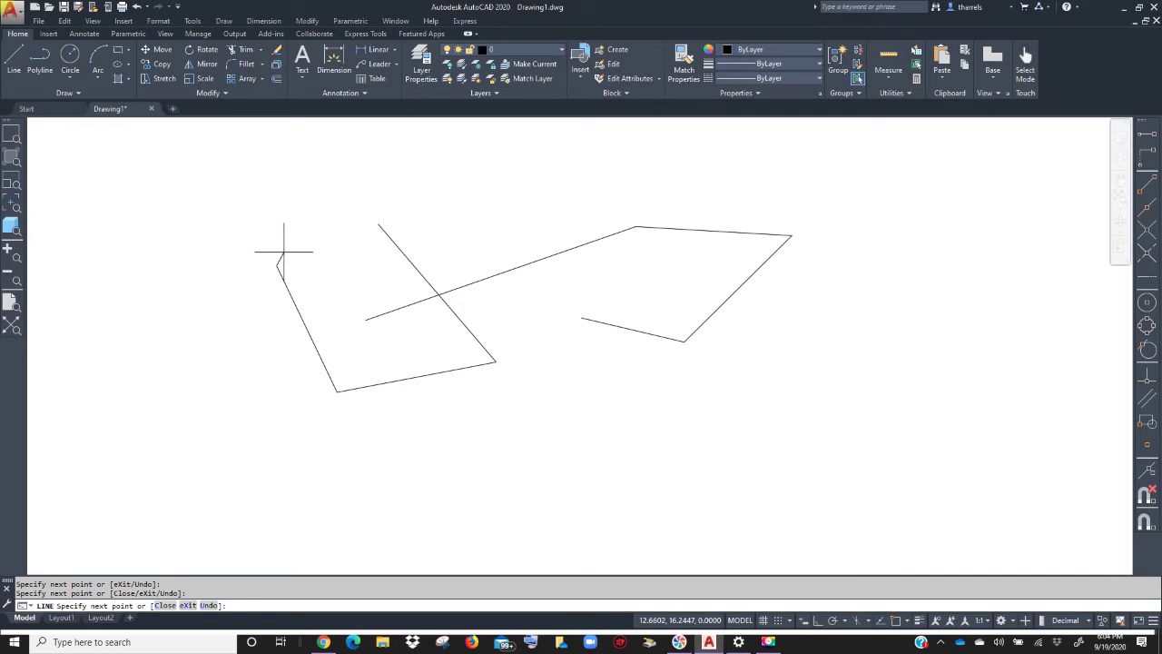
{"action": "right_click", "coordinate": [283, 252]}
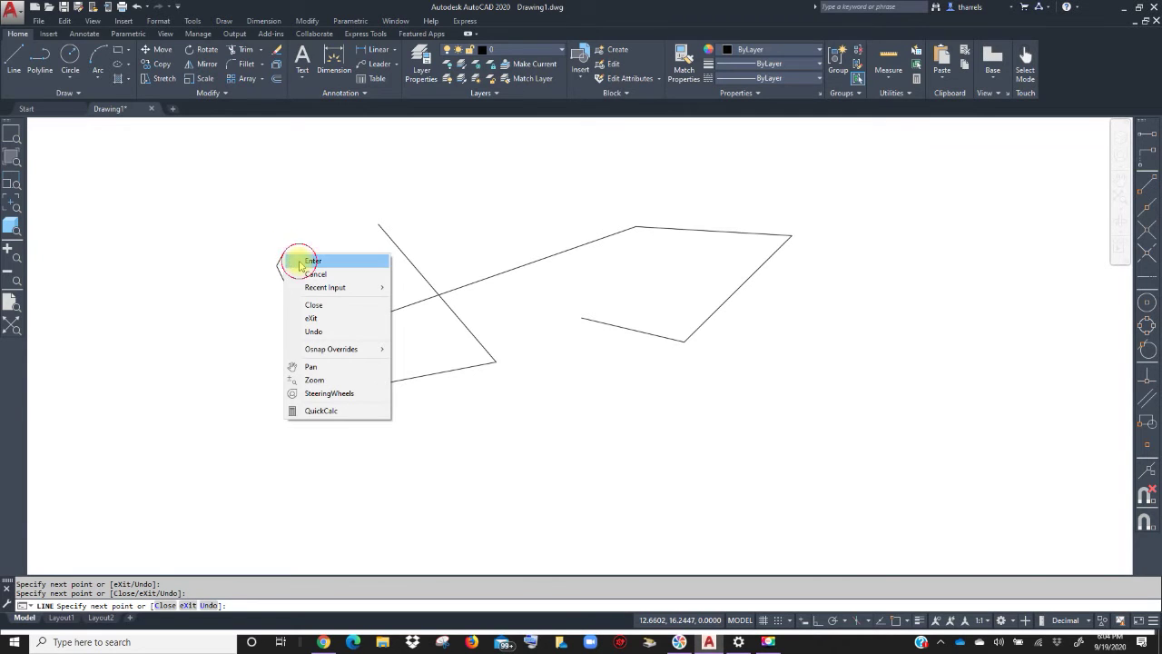
{"action": "left_click", "coordinate": [300, 262]}
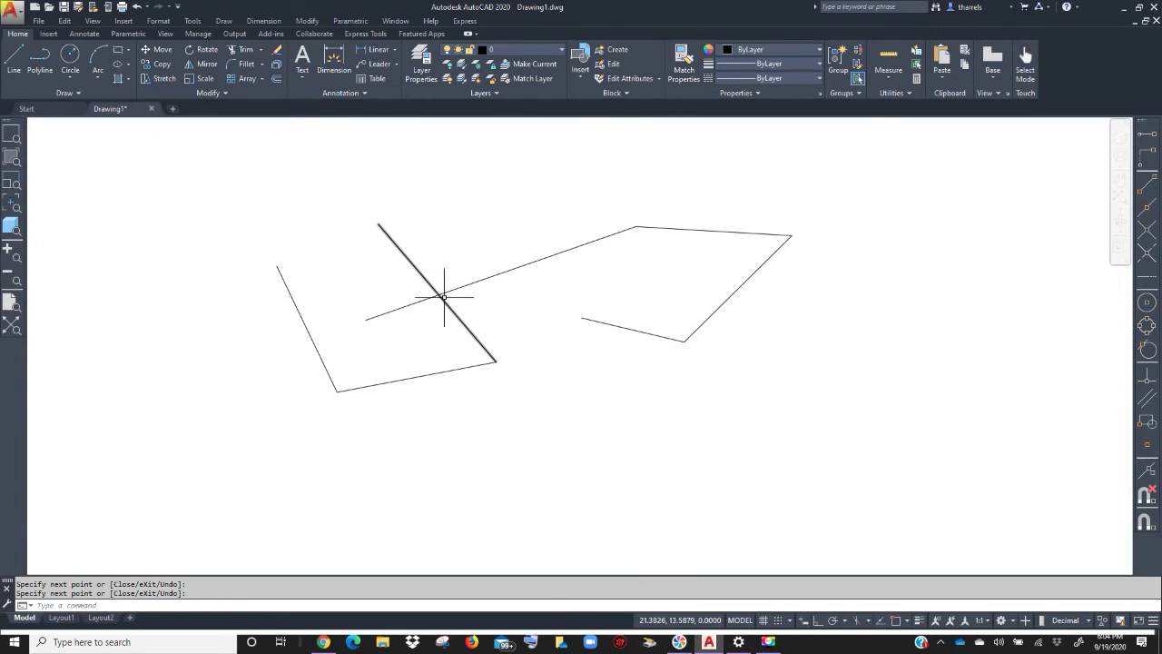
Repeat the Line command to draw a three-segment zigzag across the upper part of the first chain.
{"action": "right_click", "coordinate": [454, 227]}
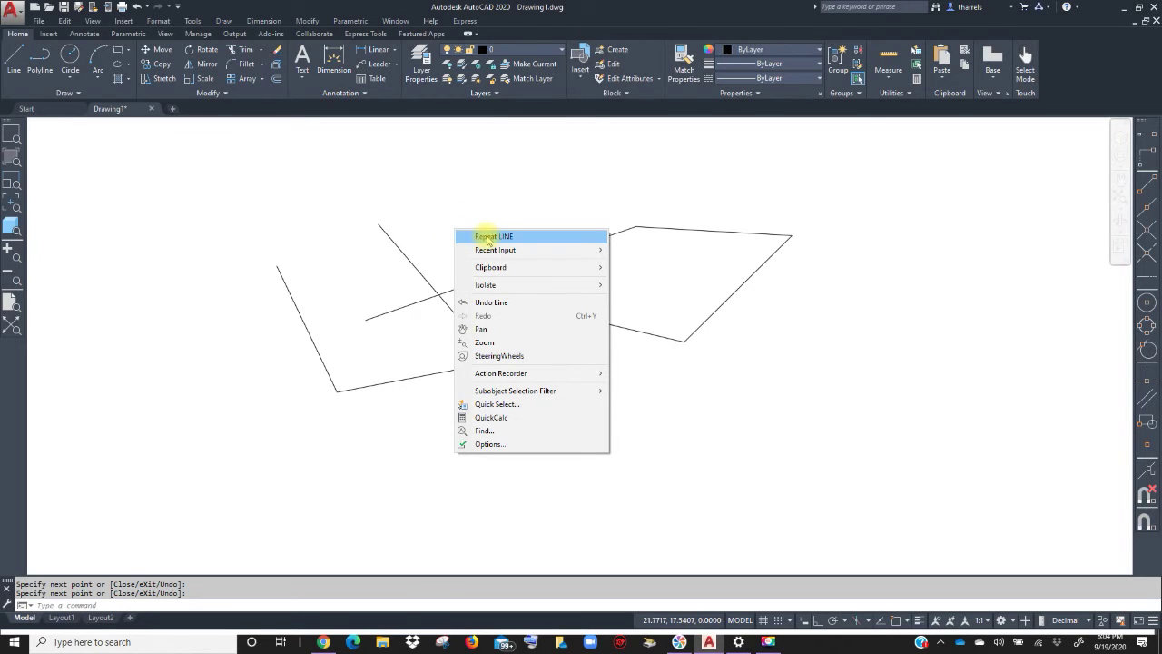
{"action": "left_click", "coordinate": [488, 237]}
{"action": "left_click", "coordinate": [447, 202]}
{"action": "left_click", "coordinate": [544, 312]}
{"action": "left_click", "coordinate": [651, 181]}
{"action": "left_click", "coordinate": [710, 271]}
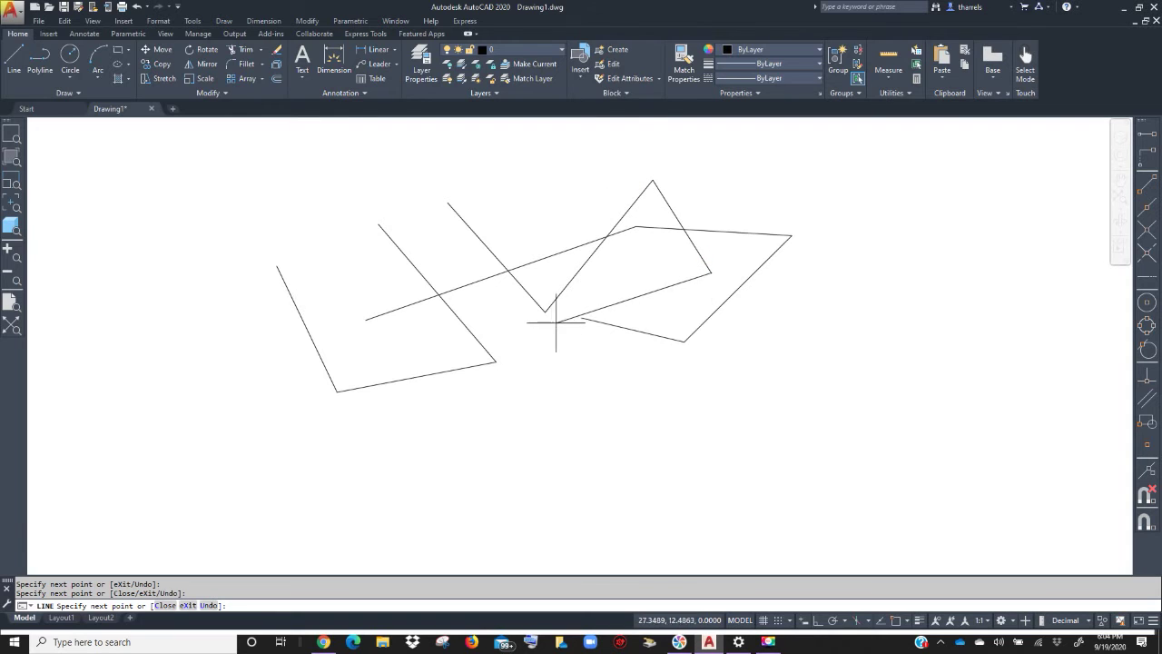
{"action": "right_click", "coordinate": [558, 371]}
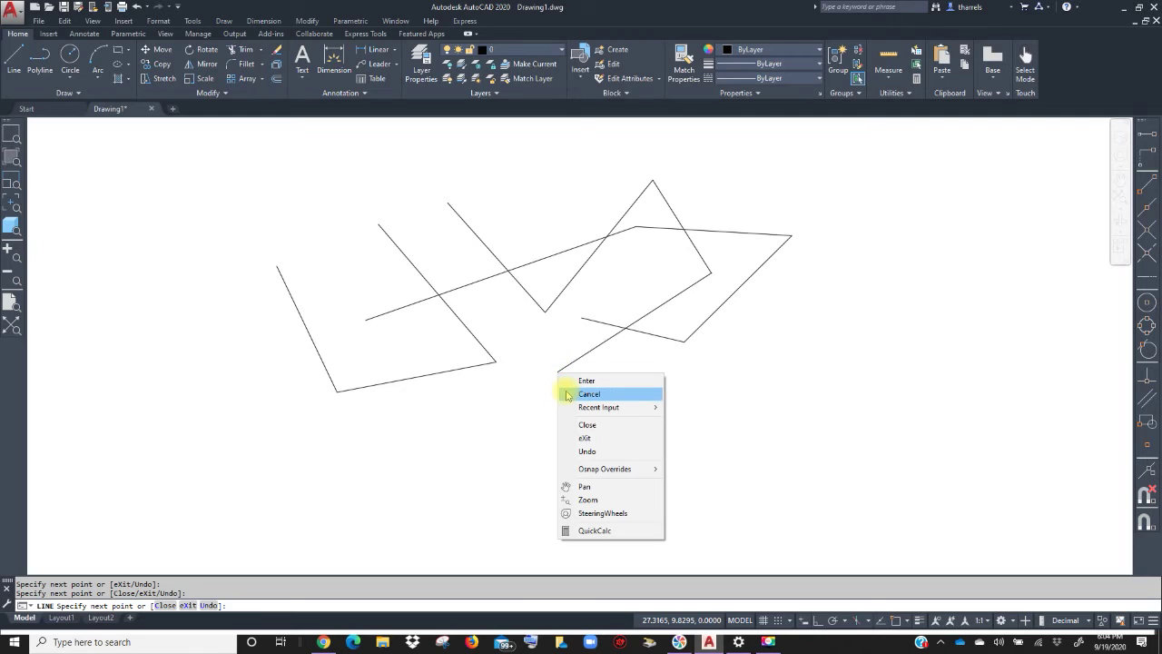
{"action": "left_click", "coordinate": [588, 393]}
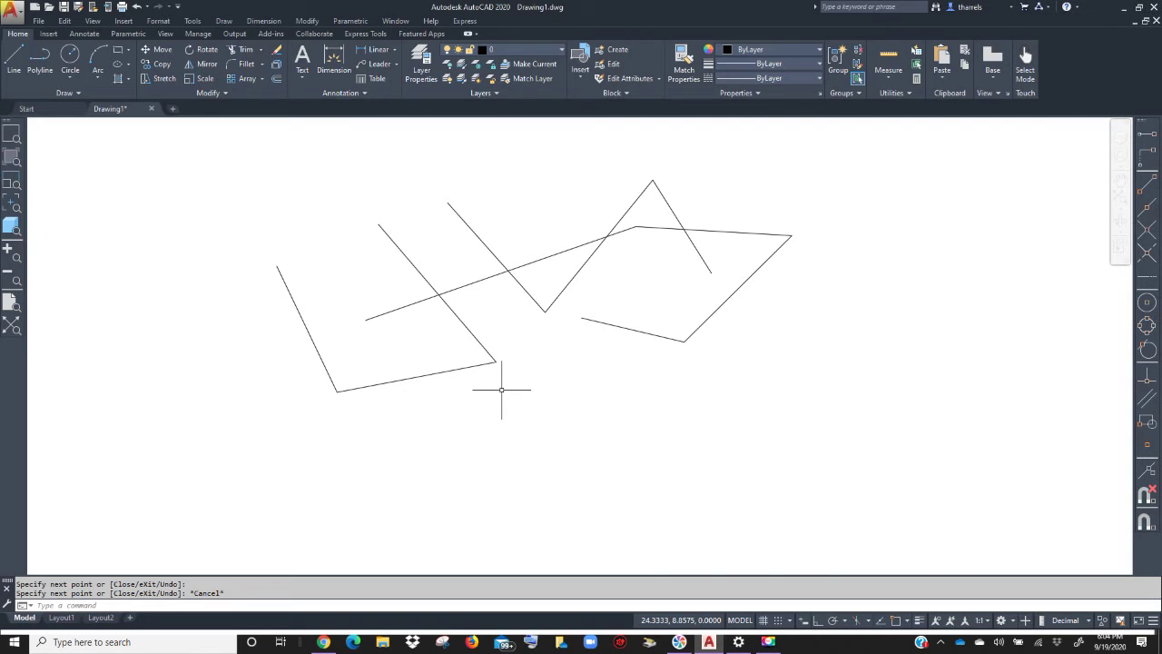
Draw a five-segment zigzag line chain starting just below the first chain and running beyond its right end.
{"action": "key", "text": "space"}
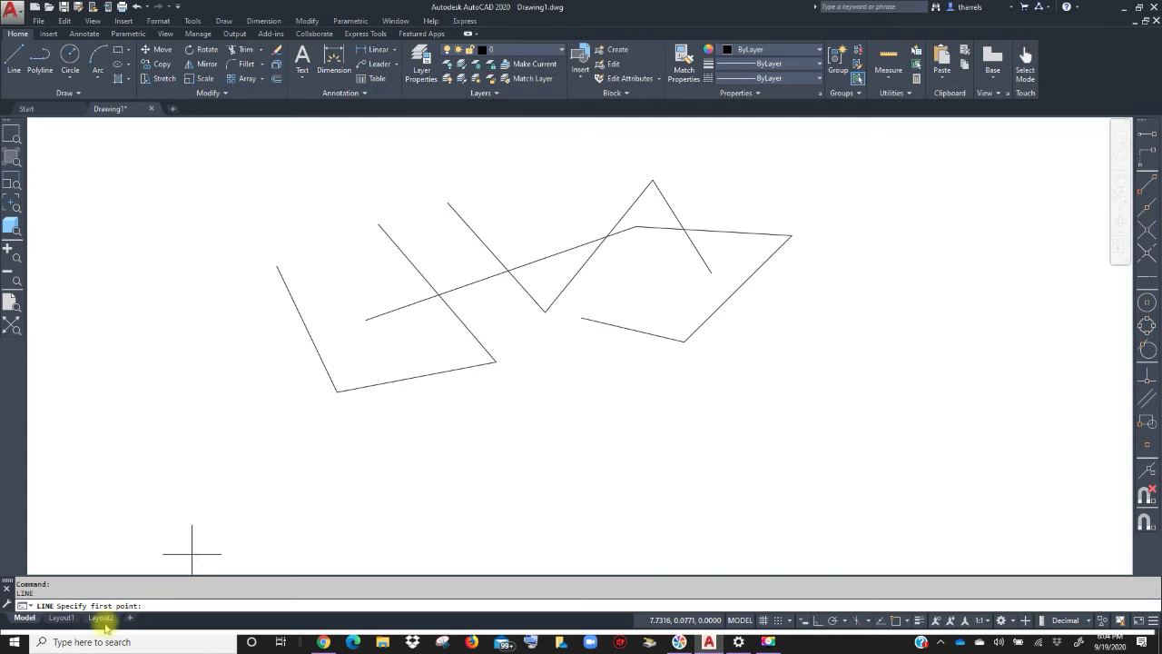
{"action": "left_click", "coordinate": [550, 347]}
{"action": "left_click", "coordinate": [636, 403]}
{"action": "left_click", "coordinate": [770, 325]}
{"action": "left_click", "coordinate": [821, 394]}
{"action": "left_click", "coordinate": [893, 278]}
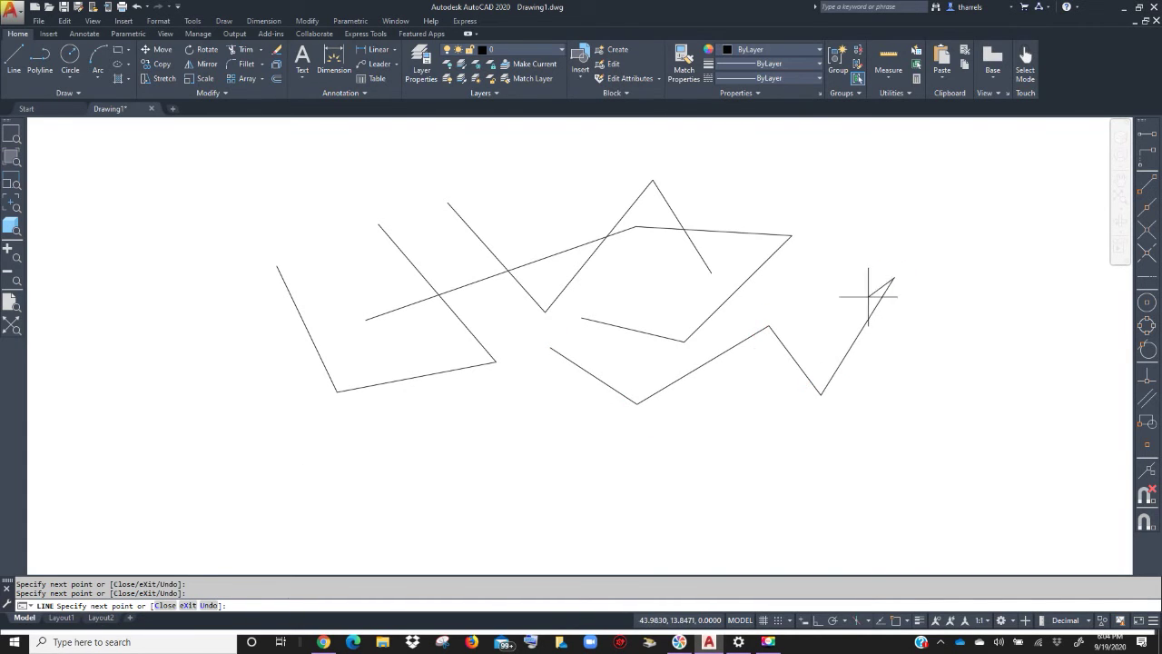
{"action": "left_click", "coordinate": [819, 287]}
{"action": "key", "text": "Return"}
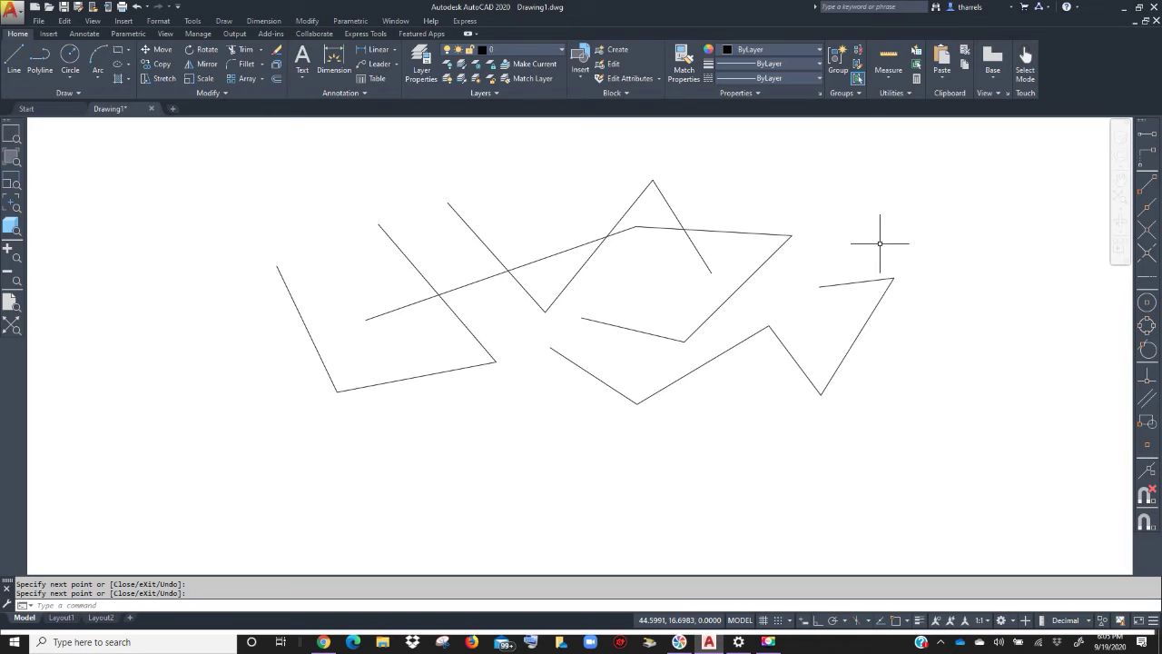
Draw a separate four-segment zigzag running downward beyond the right side of the existing lines.
{"action": "key", "text": "Return"}
{"action": "left_click", "coordinate": [862, 201]}
{"action": "left_click", "coordinate": [946, 225]}
{"action": "left_click", "coordinate": [905, 319]}
{"action": "left_click", "coordinate": [954, 364]}
{"action": "left_click", "coordinate": [843, 424]}
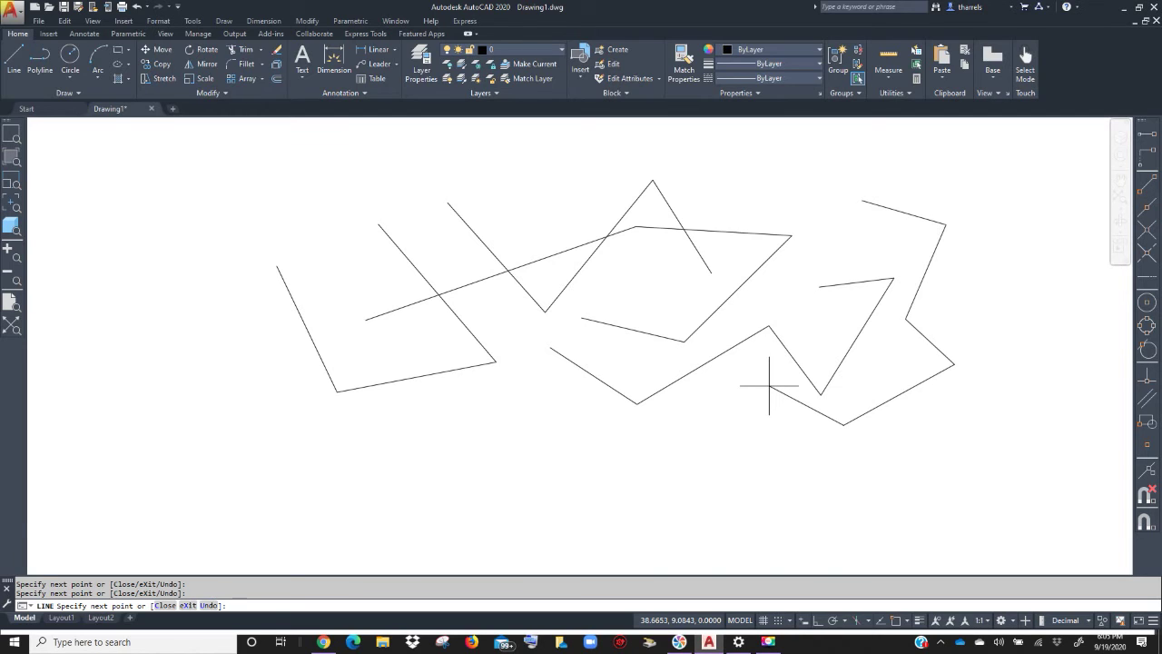
{"action": "key", "text": "Escape"}
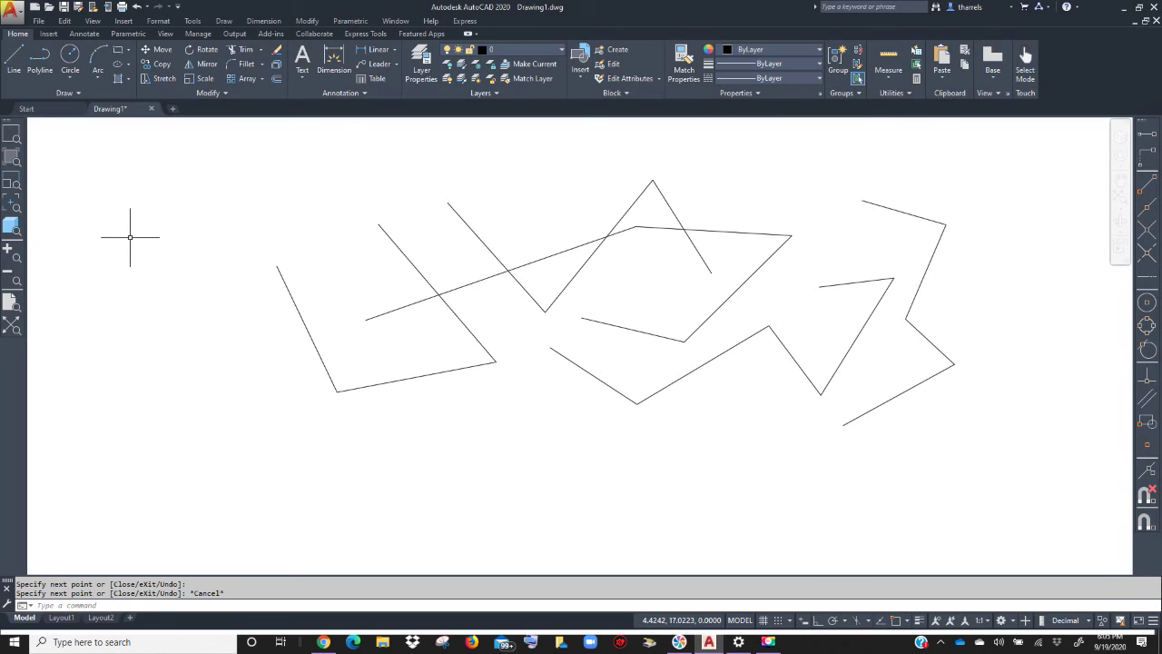
Draw a three-segment zigzag descending in the upper-left empty area of the drawing.
{"action": "left_click", "coordinate": [16, 58]}
{"action": "left_click", "coordinate": [183, 169]}
{"action": "left_click", "coordinate": [292, 218]}
{"action": "left_click", "coordinate": [194, 246]}
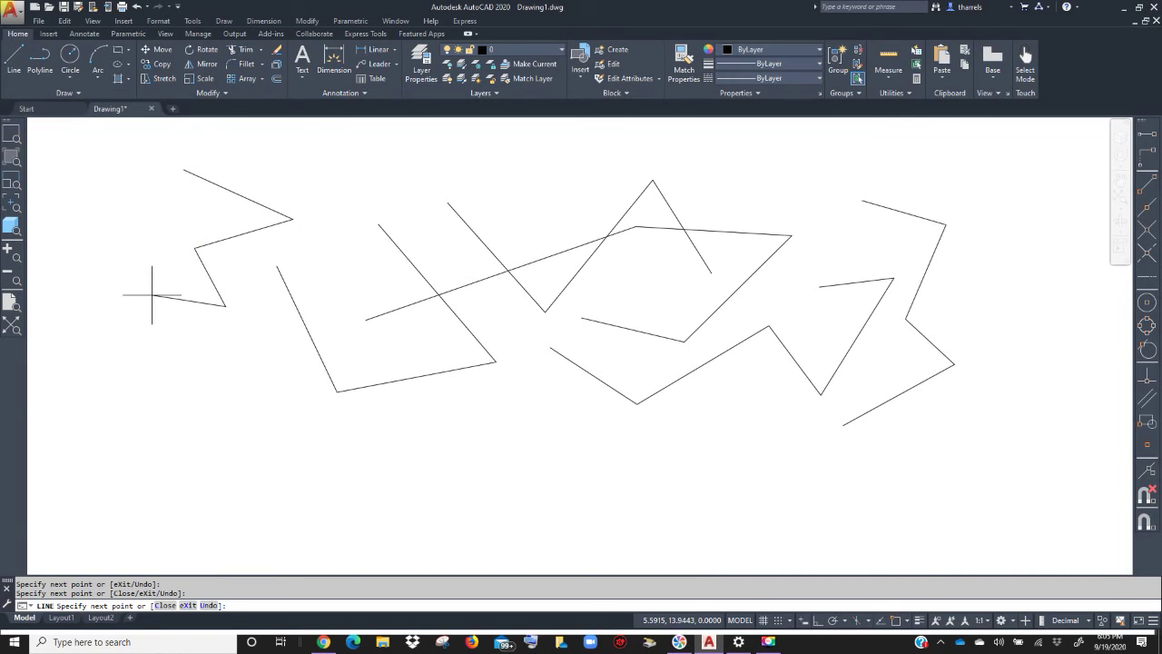
{"action": "key", "text": "Return"}
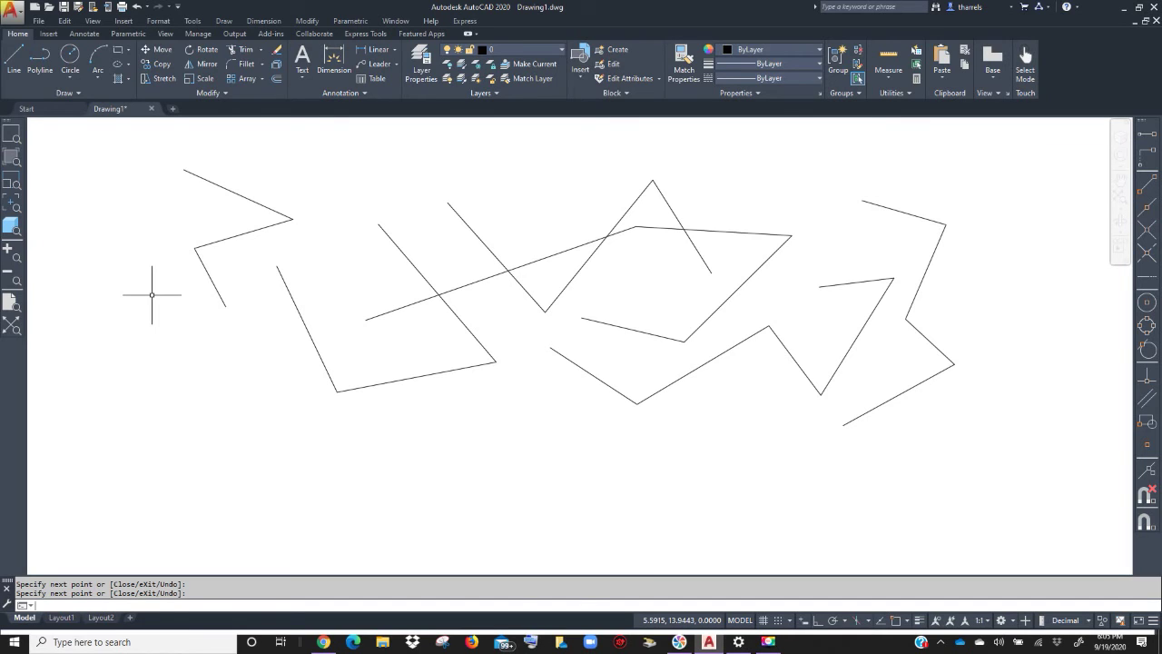
Continue with seven more connected line segments from the last endpoint of the upper-left zigzag, down to below the three-segment chain.
{"action": "key", "text": "Return"}
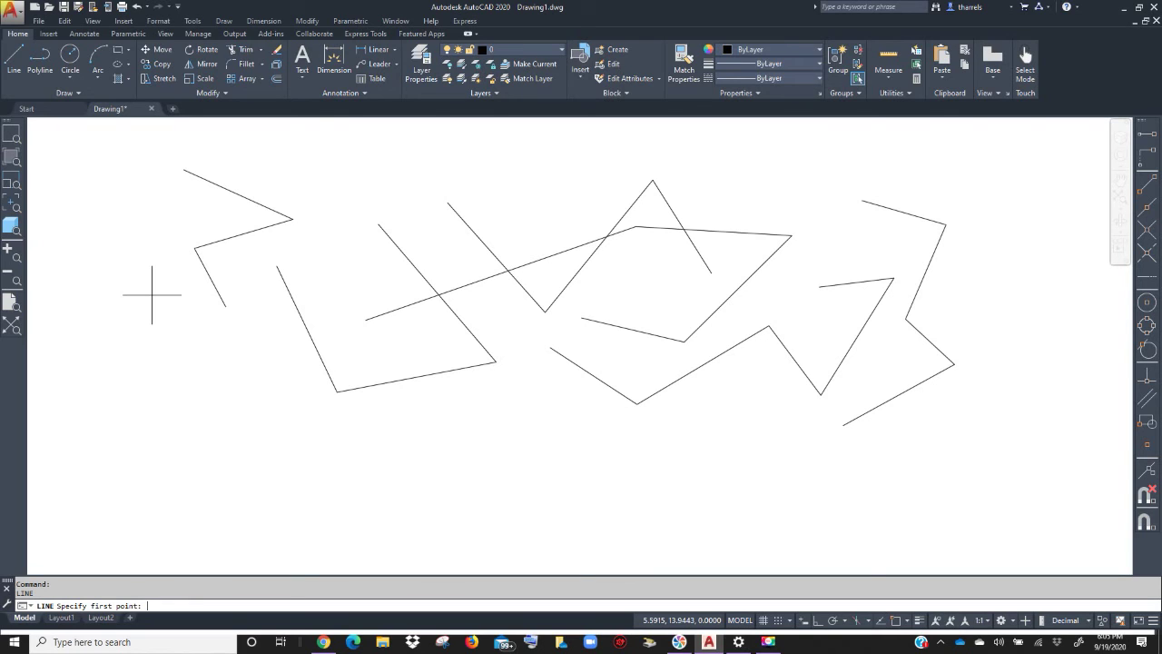
{"action": "key", "text": "Return"}
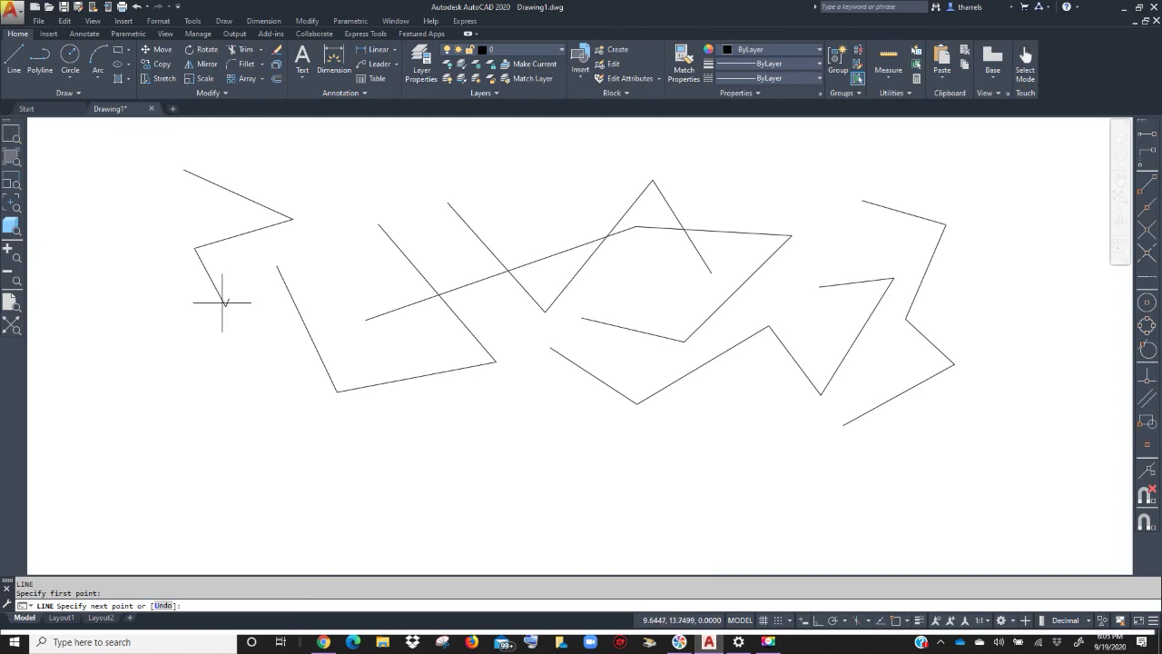
{"action": "left_click", "coordinate": [142, 332]}
{"action": "left_click", "coordinate": [219, 379]}
{"action": "left_click", "coordinate": [251, 335]}
{"action": "left_click", "coordinate": [274, 422]}
{"action": "left_click", "coordinate": [177, 438]}
{"action": "left_click", "coordinate": [333, 487]}
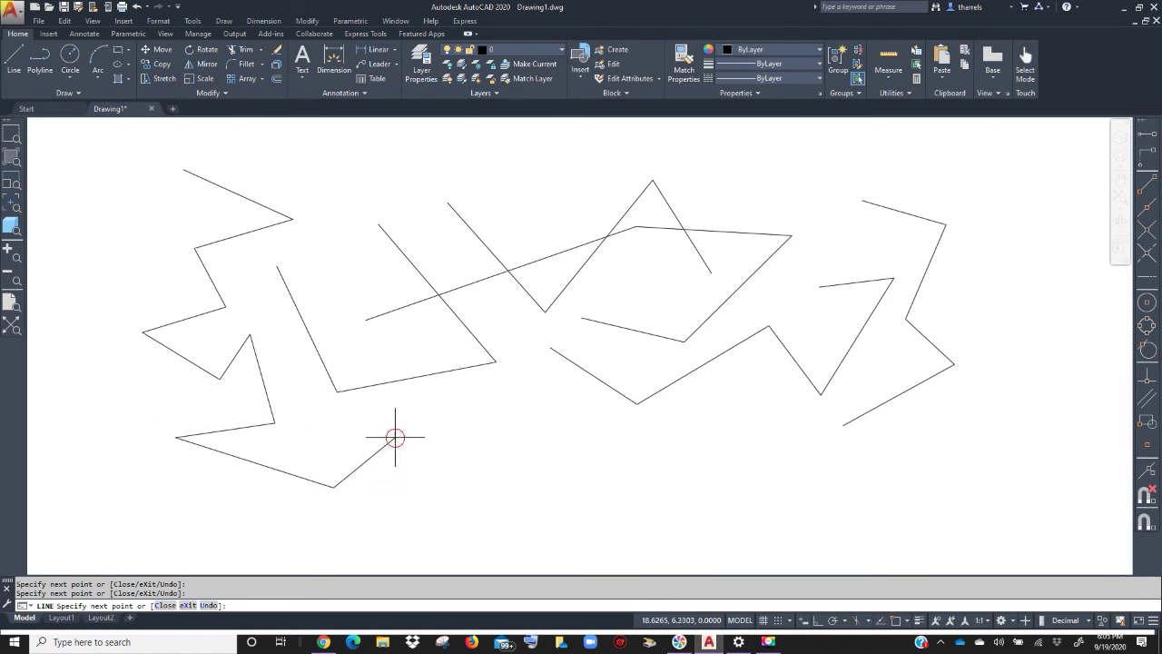
{"action": "left_click", "coordinate": [395, 421]}
{"action": "key", "text": "Return"}
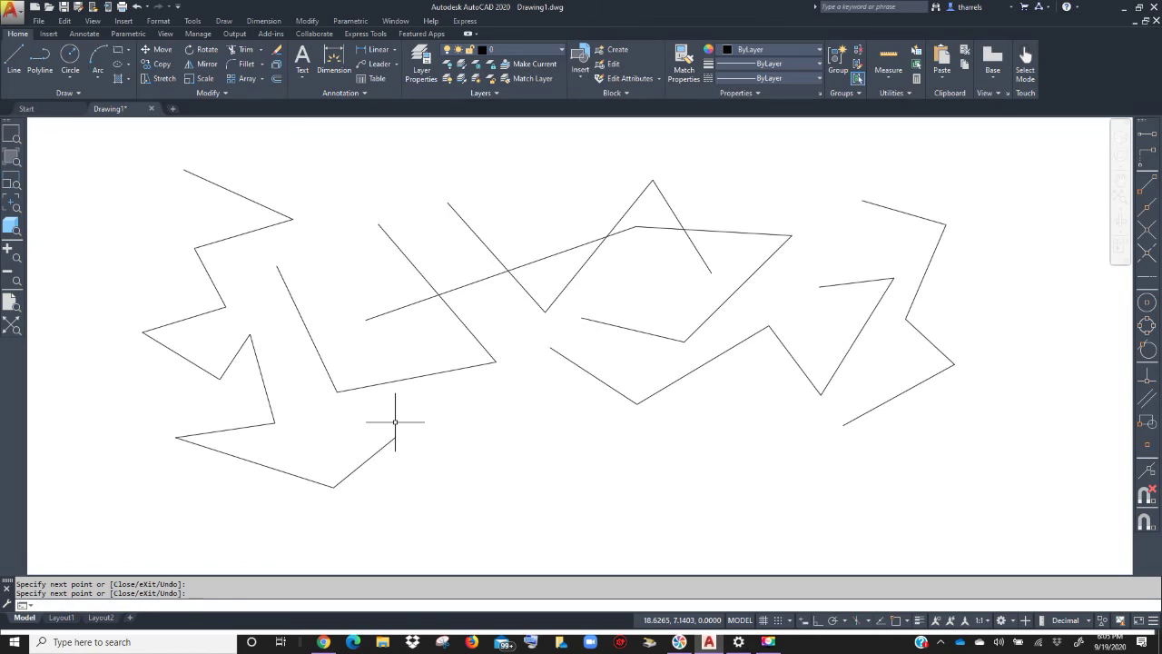
Restart the Line command from the last endpoint and add five more zigzag segments along the lower middle of the drawing.
{"action": "key", "text": "Return"}
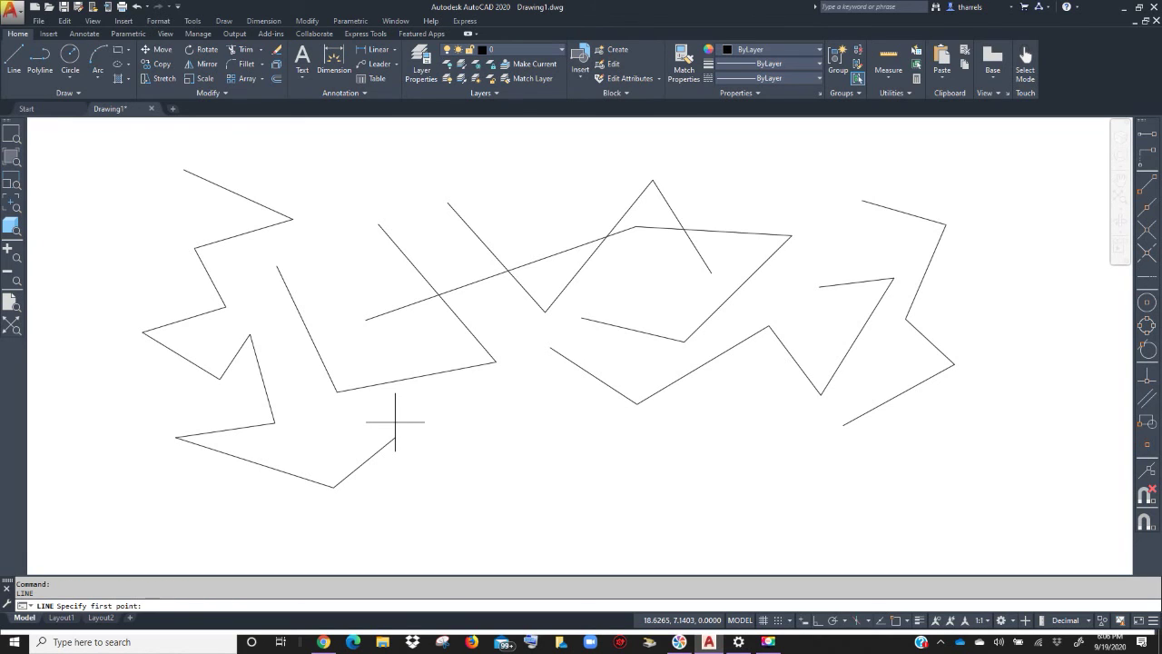
{"action": "left_click", "coordinate": [395, 421]}
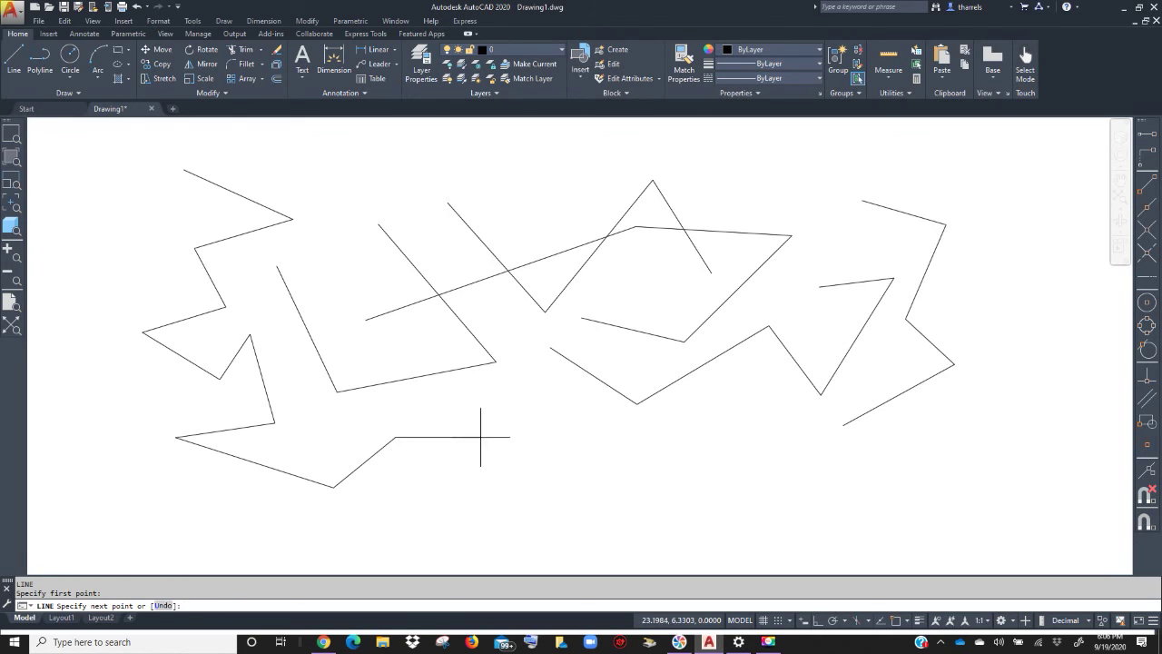
{"action": "left_click", "coordinate": [528, 381]}
{"action": "left_click", "coordinate": [555, 483]}
{"action": "left_click", "coordinate": [644, 439]}
{"action": "left_click", "coordinate": [676, 488]}
{"action": "left_click", "coordinate": [716, 420]}
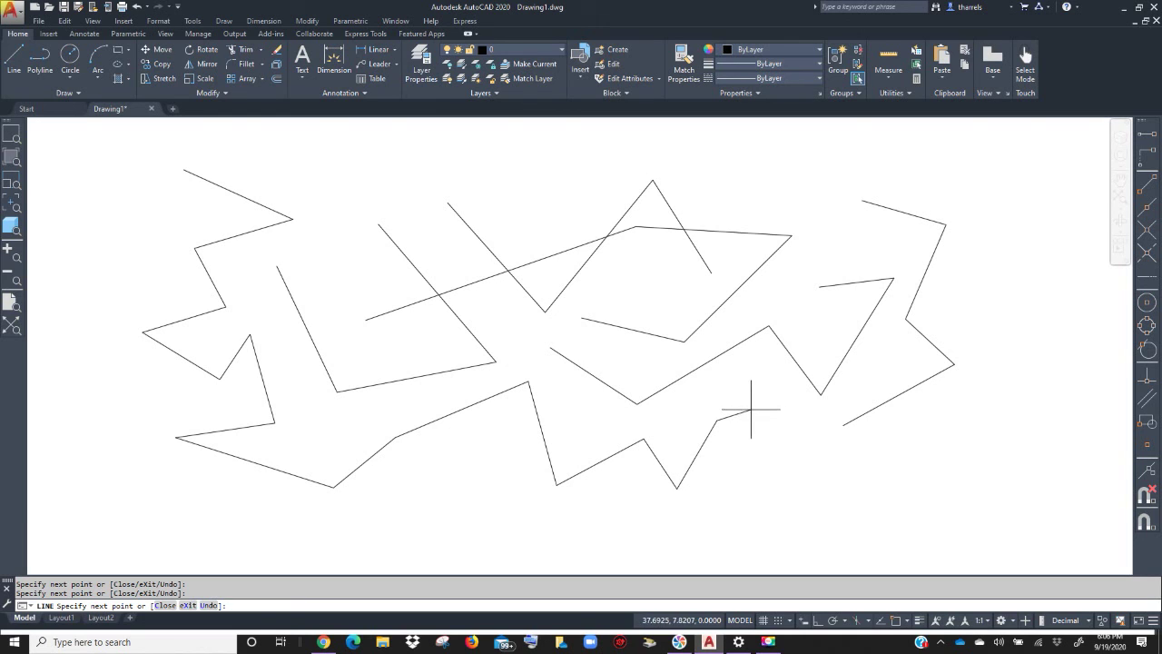
{"action": "right_click", "coordinate": [751, 409]}
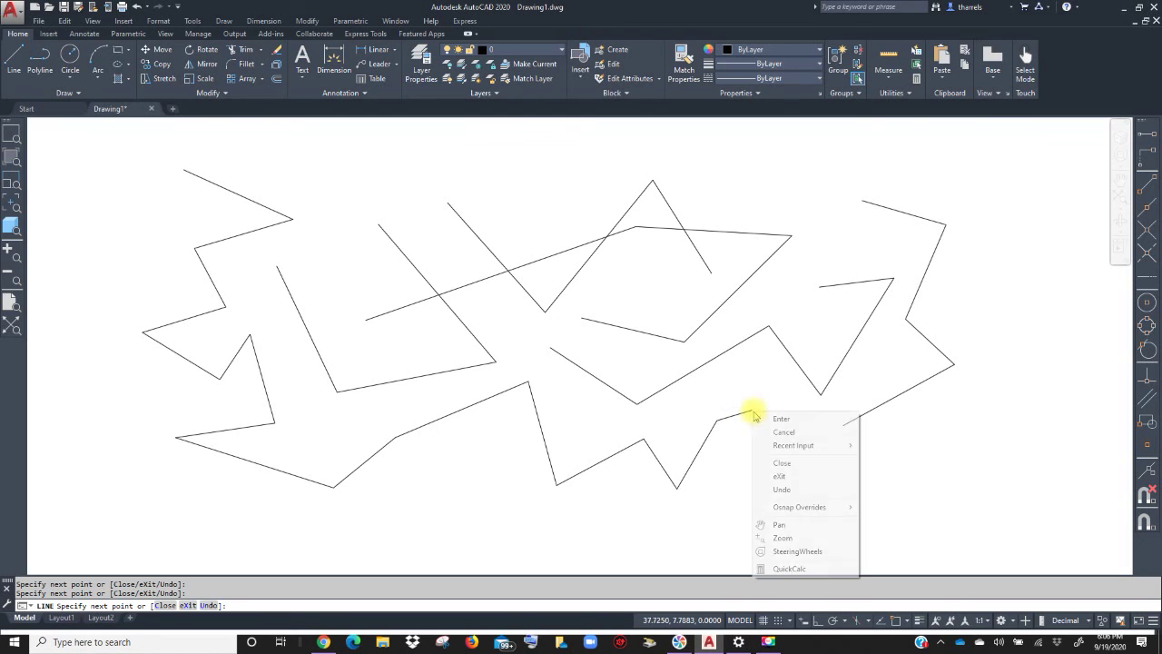
{"action": "left_click", "coordinate": [772, 410]}
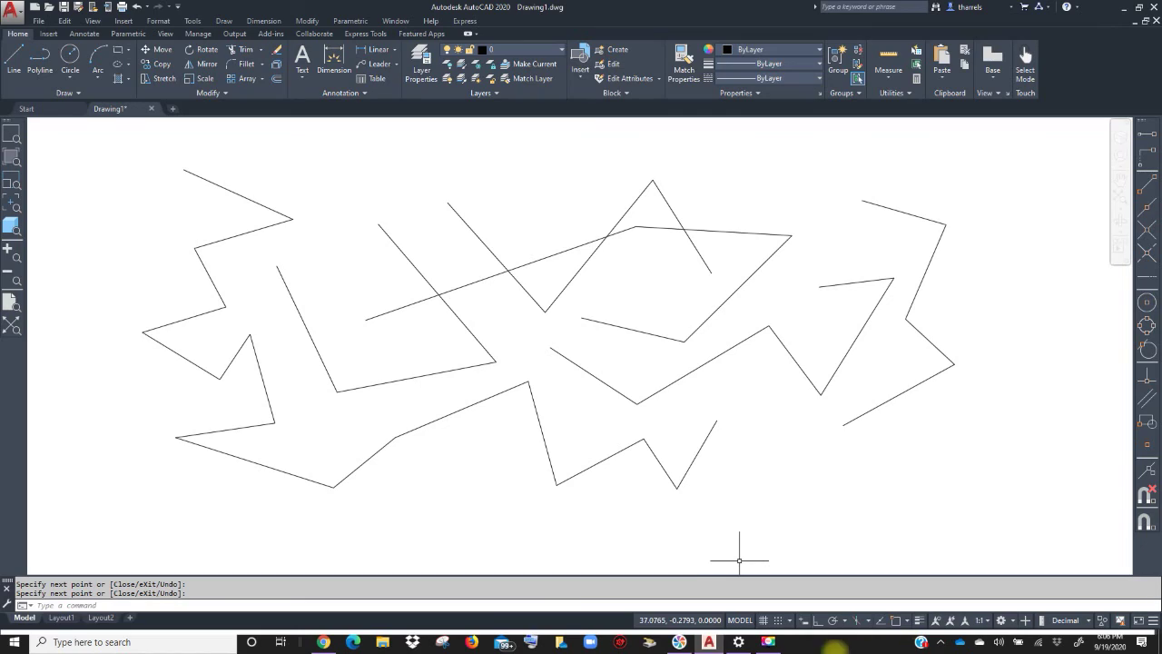
{"action": "left_click", "coordinate": [768, 642]}
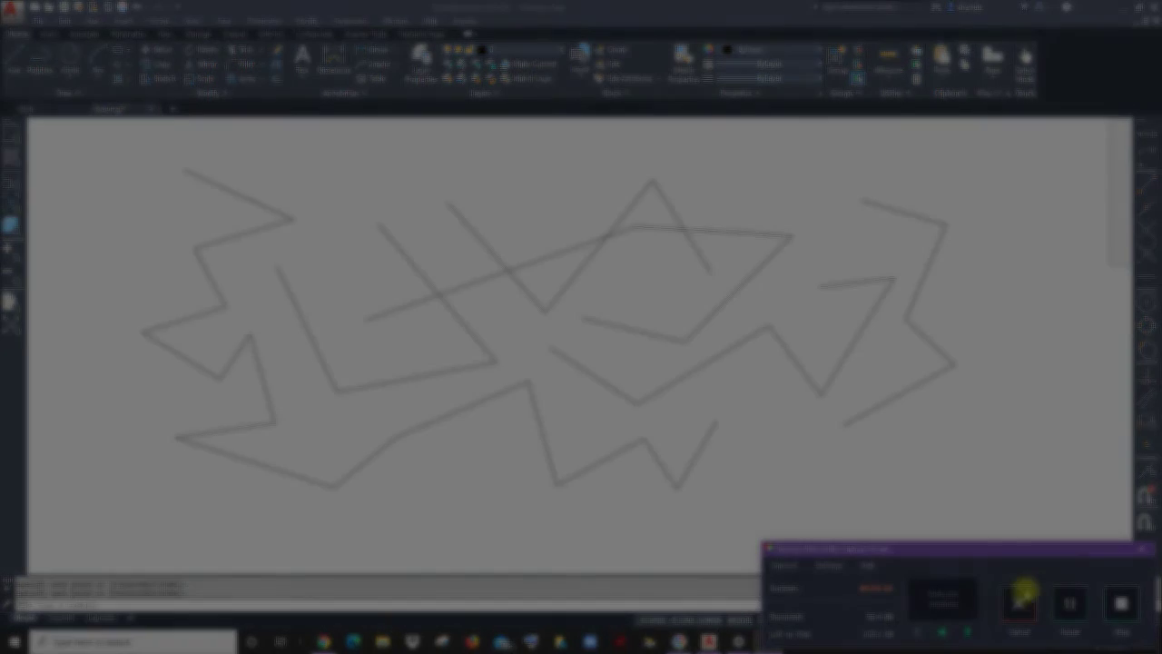